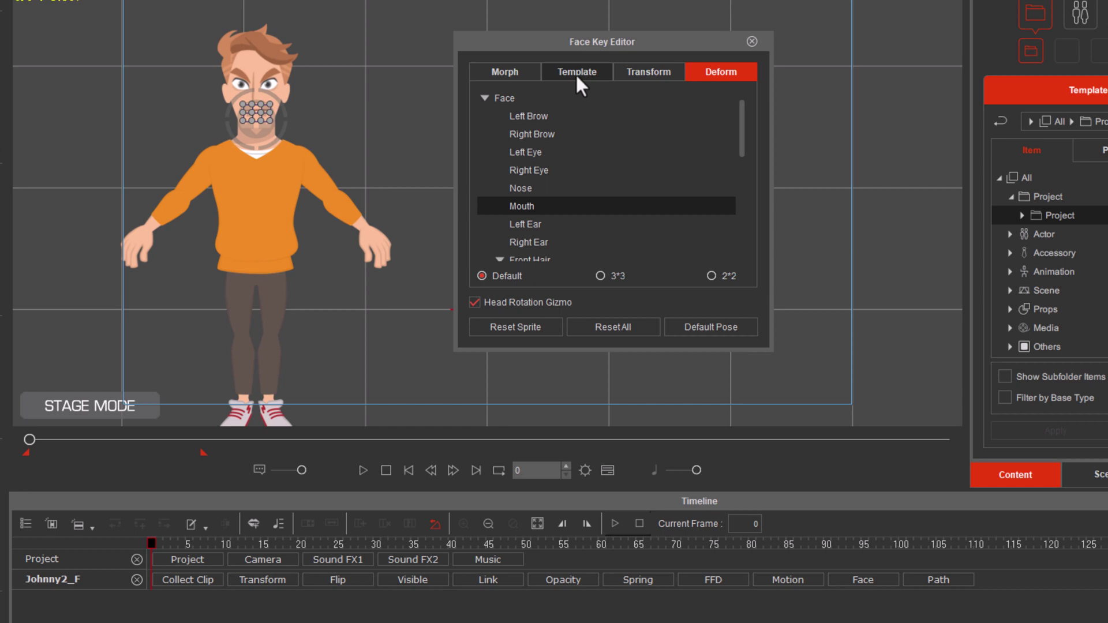
- Look through the Template, Transform and Deform modes of the face key editor
click(575, 73)
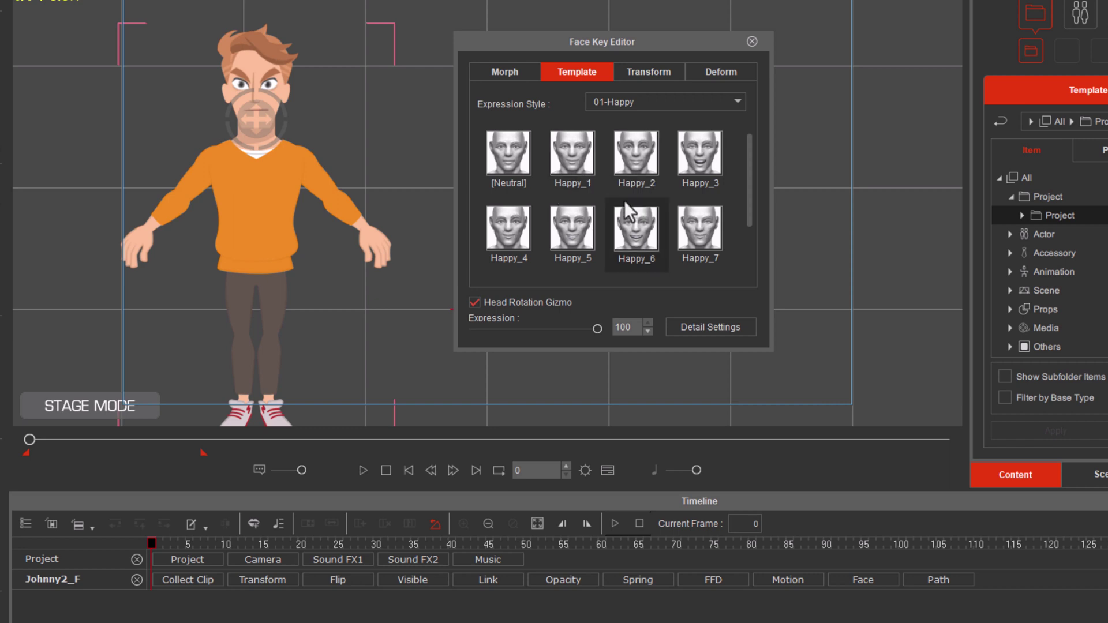
click(643, 73)
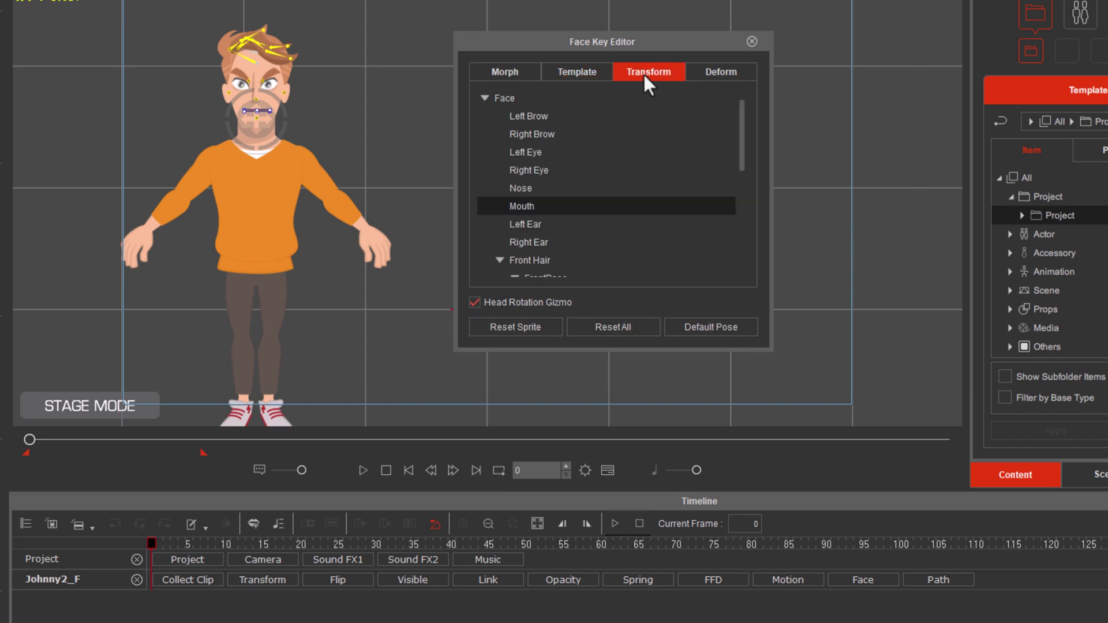
click(715, 73)
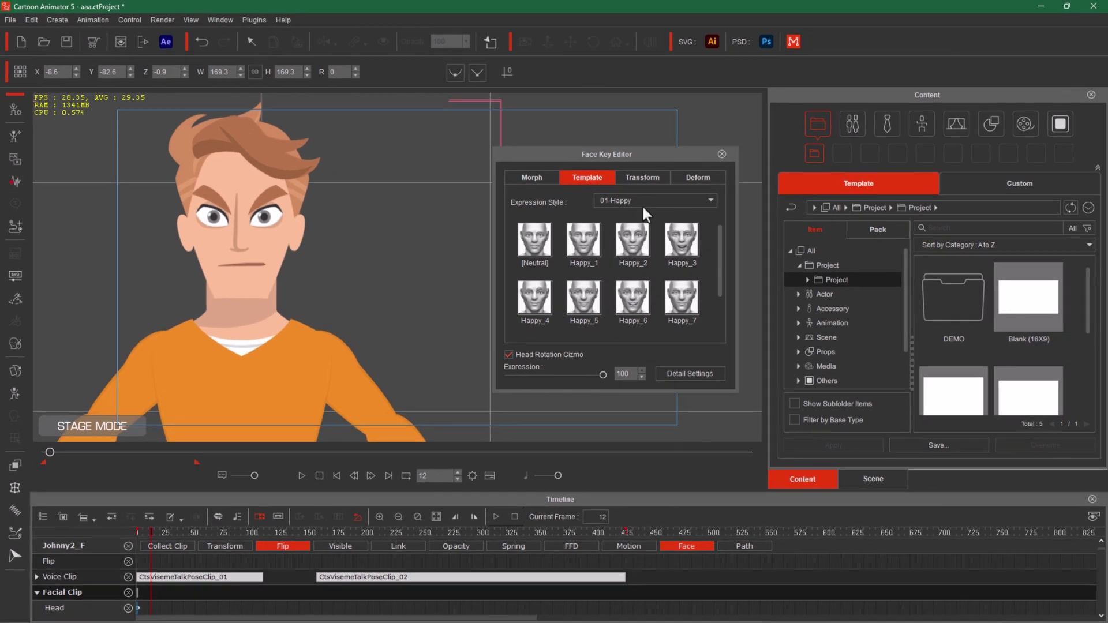
click(698, 183)
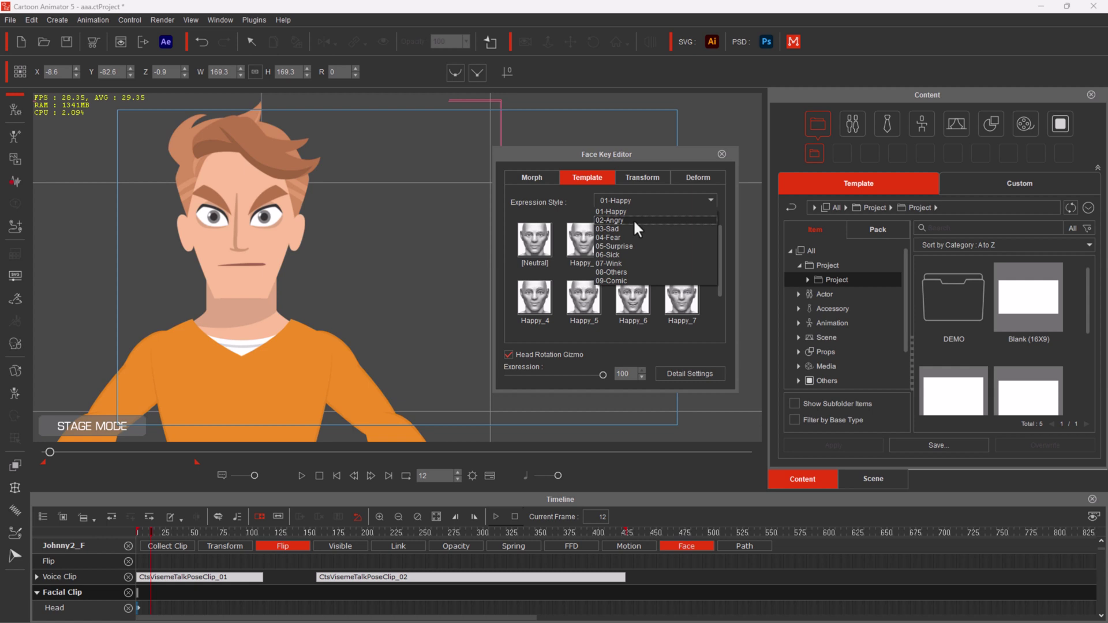
- Apply the Sad_1 expression from the 03-Sad style to the character's face at frame 182
click(619, 229)
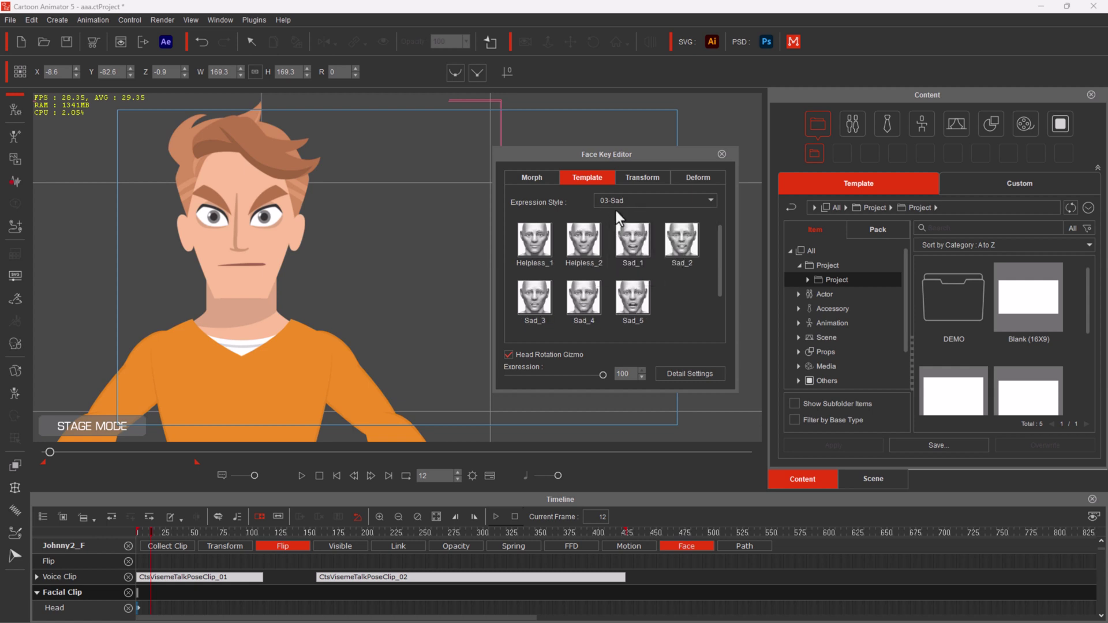
click(346, 532)
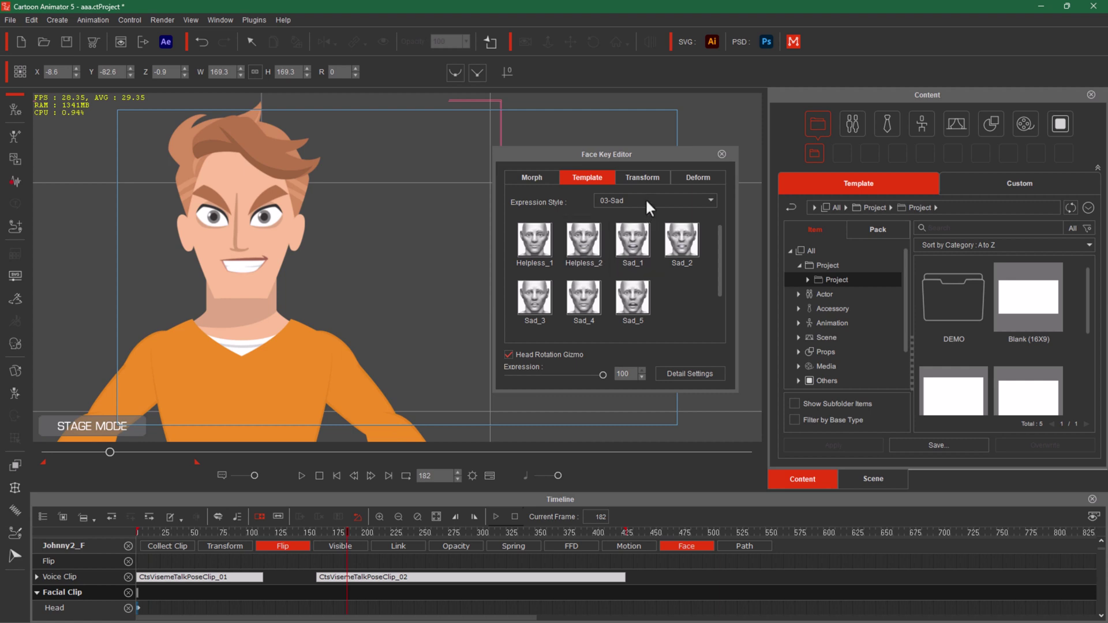
click(631, 245)
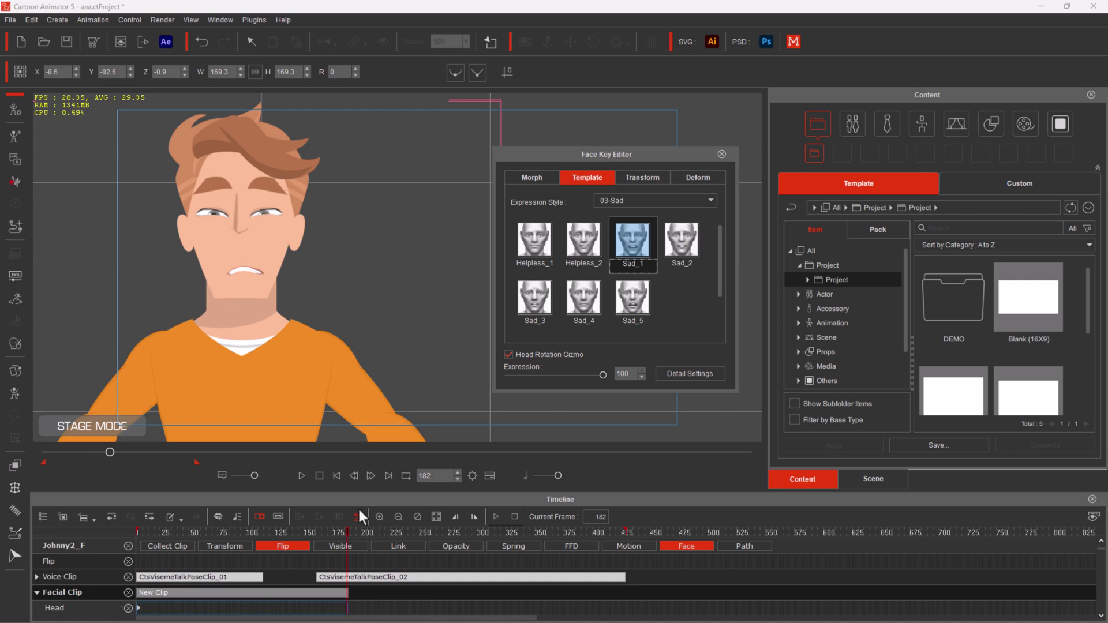
- Preview the facial animation from frame 0 and apply the Sad_5 expression at frame 242
drag(344, 531, 78, 557)
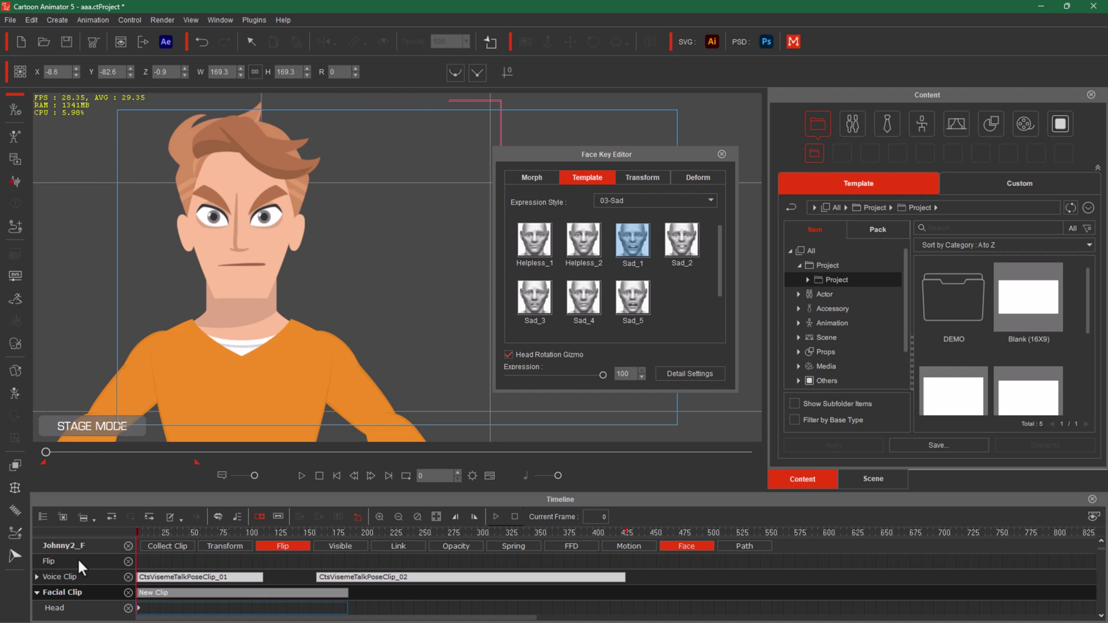
key(space)
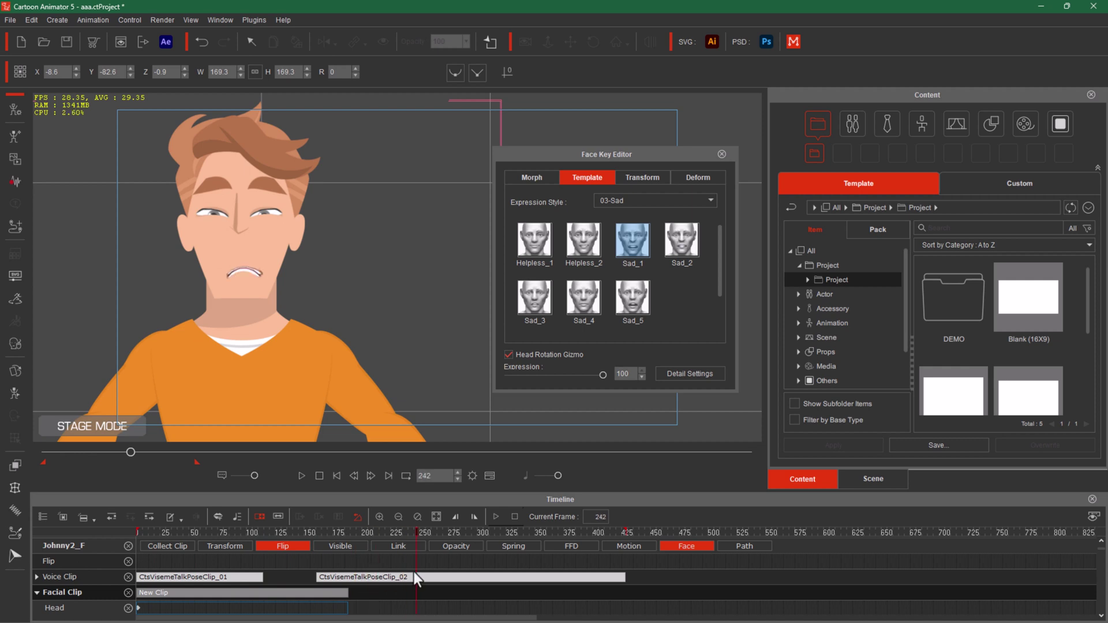
click(640, 306)
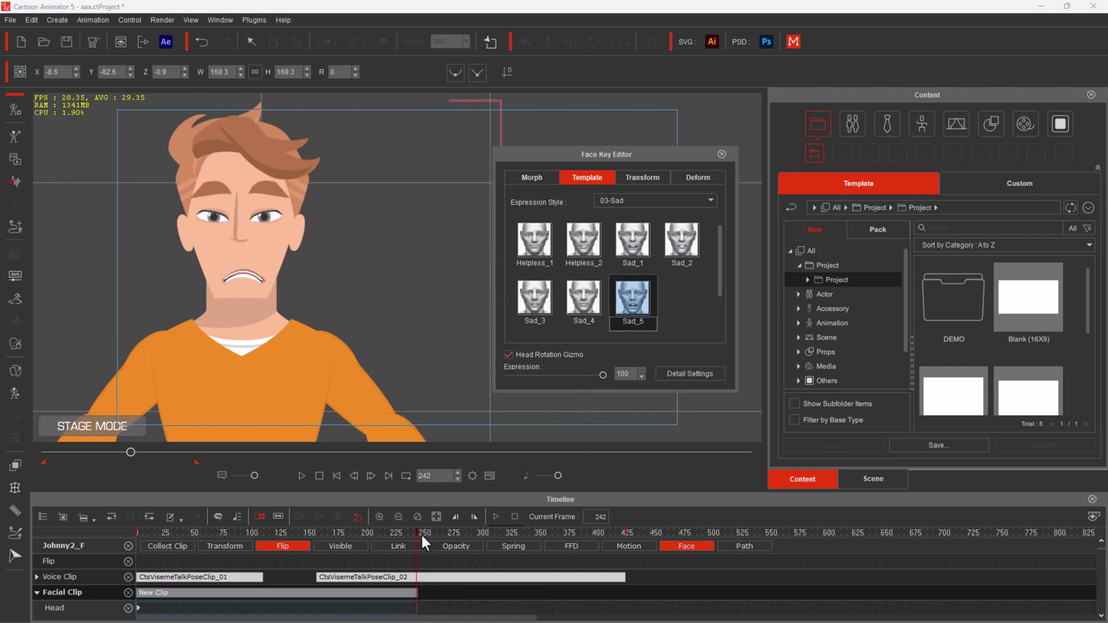
drag(416, 529, 100, 553)
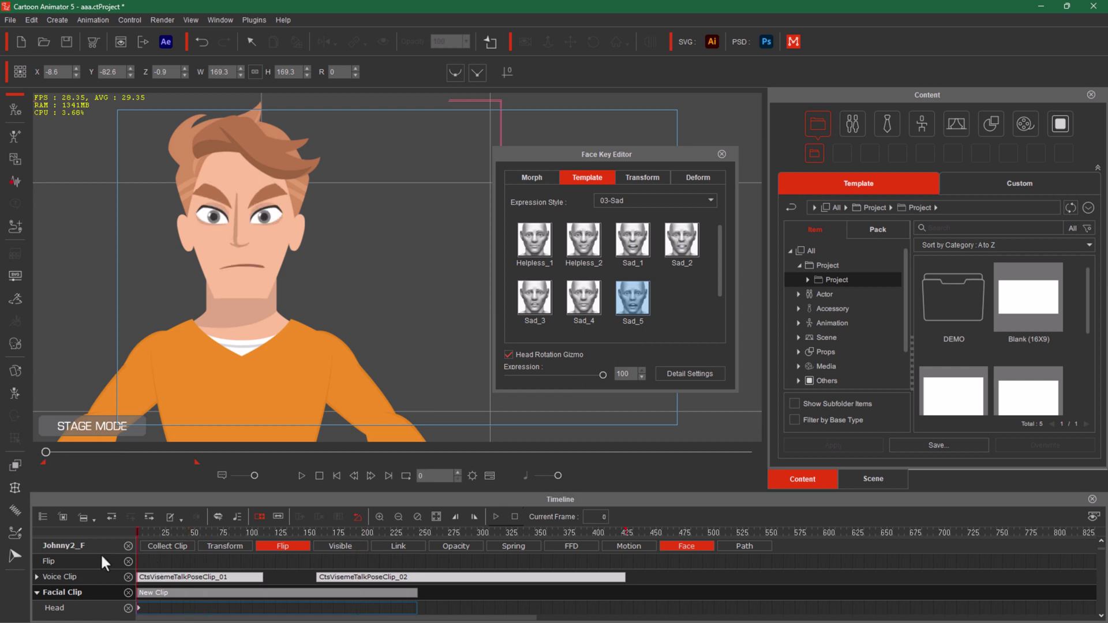
drag(220, 566, 430, 567)
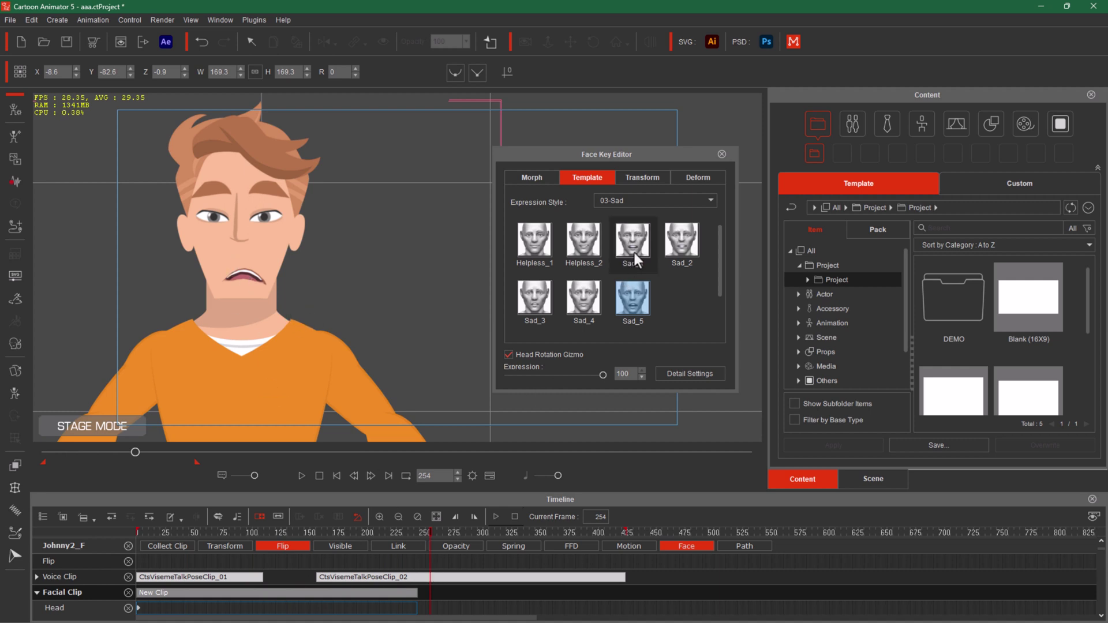
- Apply the Happy_1 expression from the 01-Happy style at frame 335
click(664, 200)
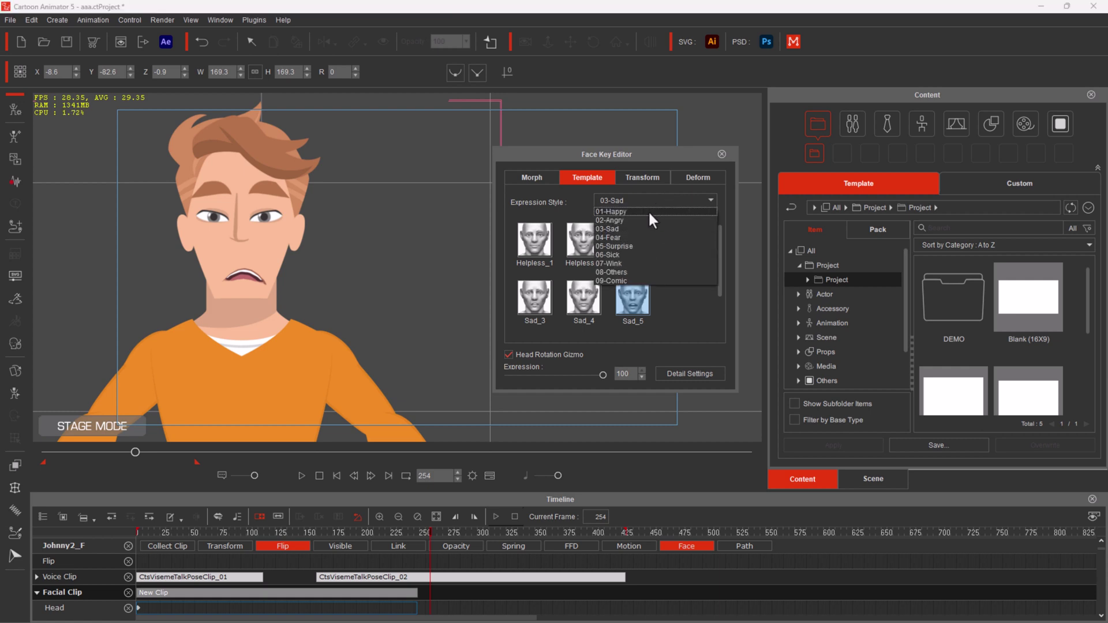
drag(428, 531, 522, 546)
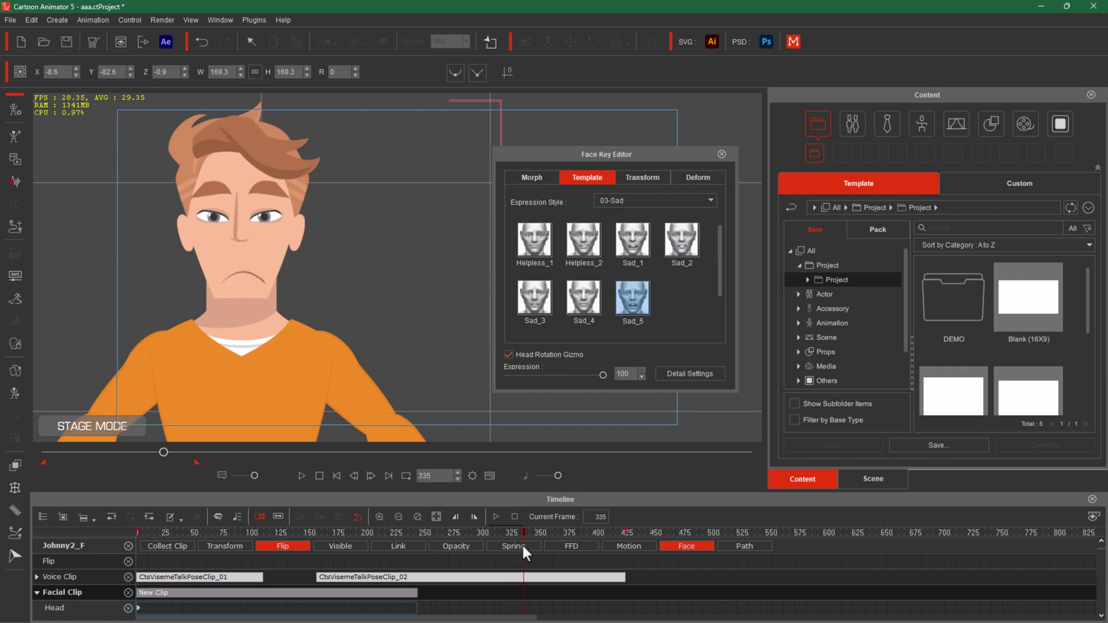
click(647, 202)
click(635, 211)
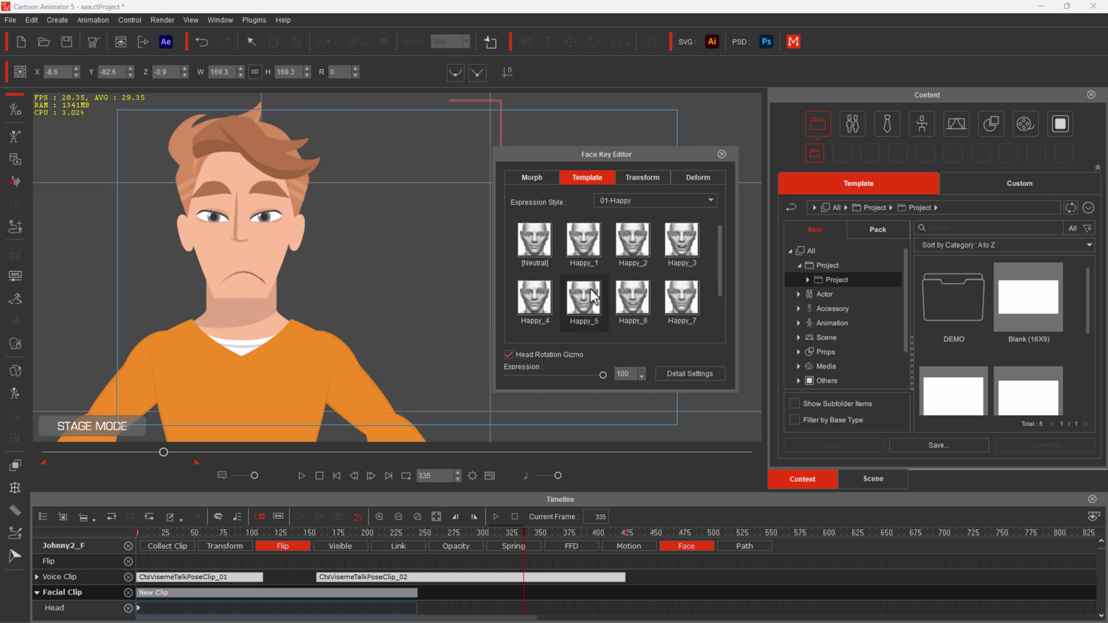
click(589, 257)
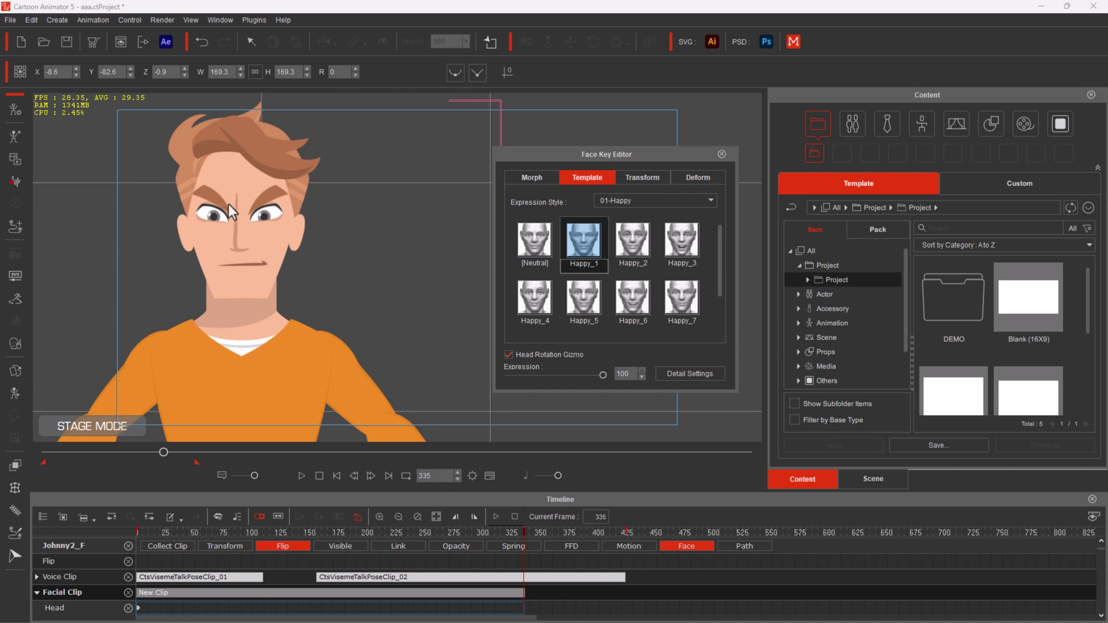
- Scrub back to frame 329 and show the detail settings of the facial expression
drag(523, 530, 517, 580)
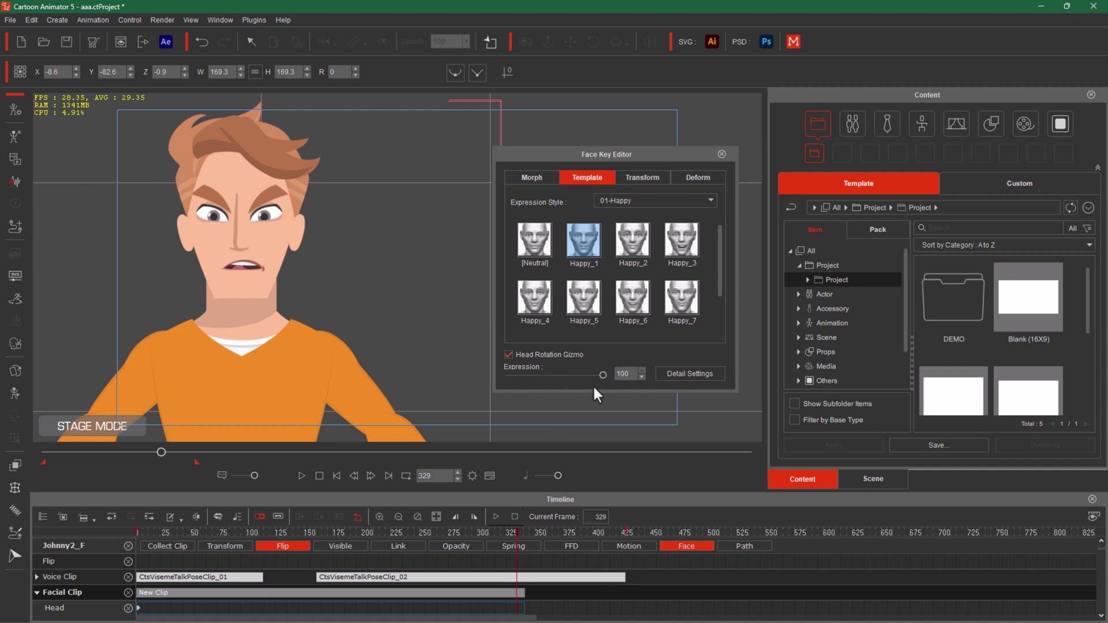
click(704, 374)
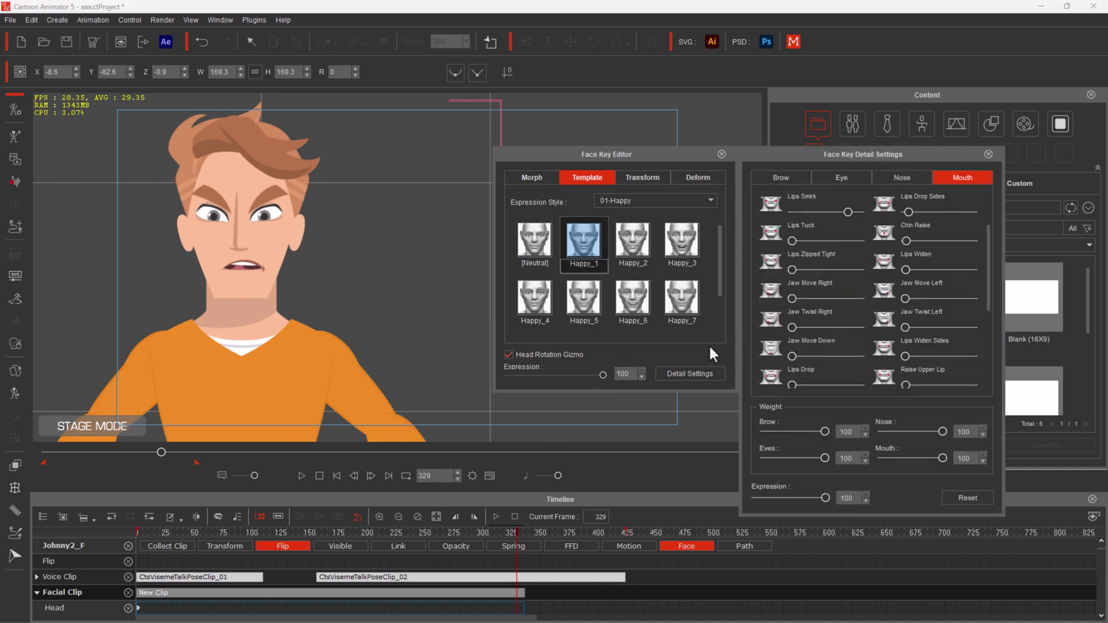
- Enlarge the character's left eye at frame 31 to about 172.9 in width and height with a face Transform key
click(640, 177)
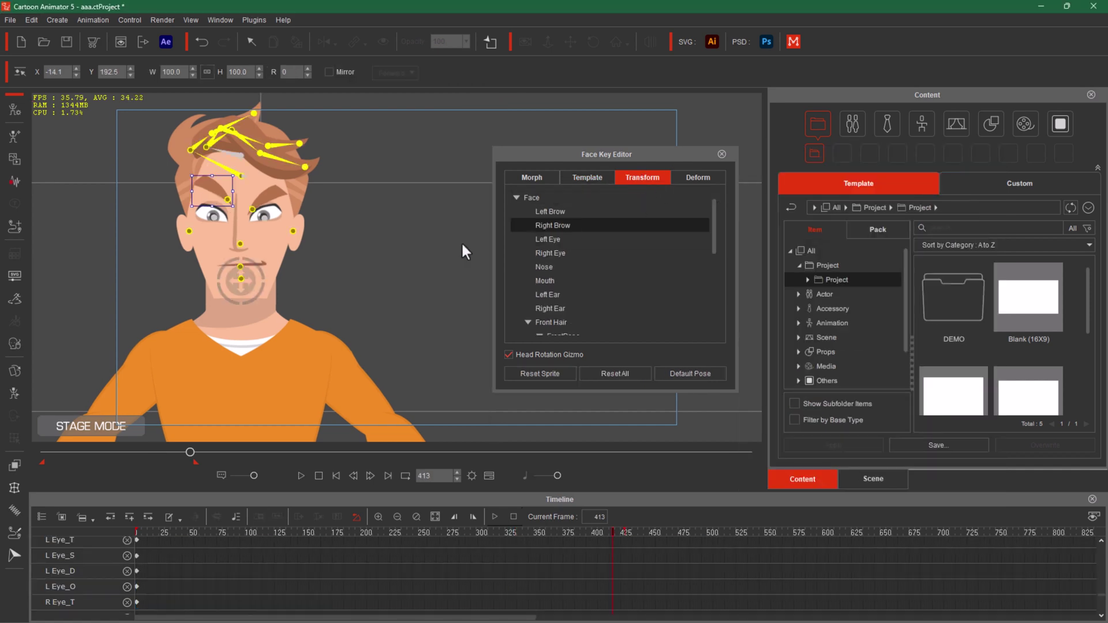
click(645, 173)
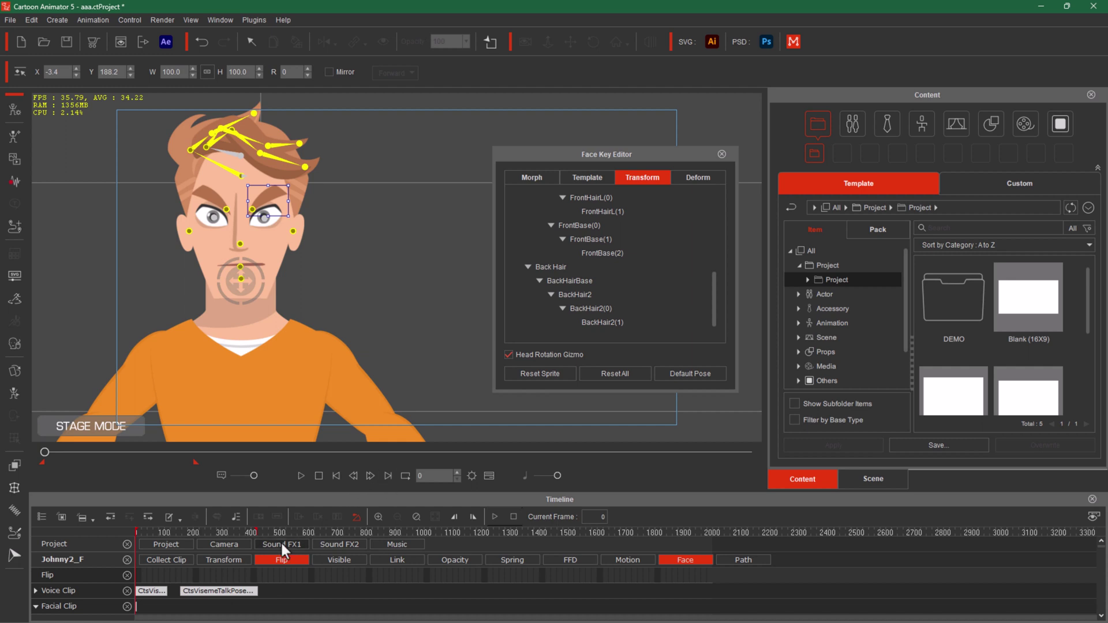
click(374, 514)
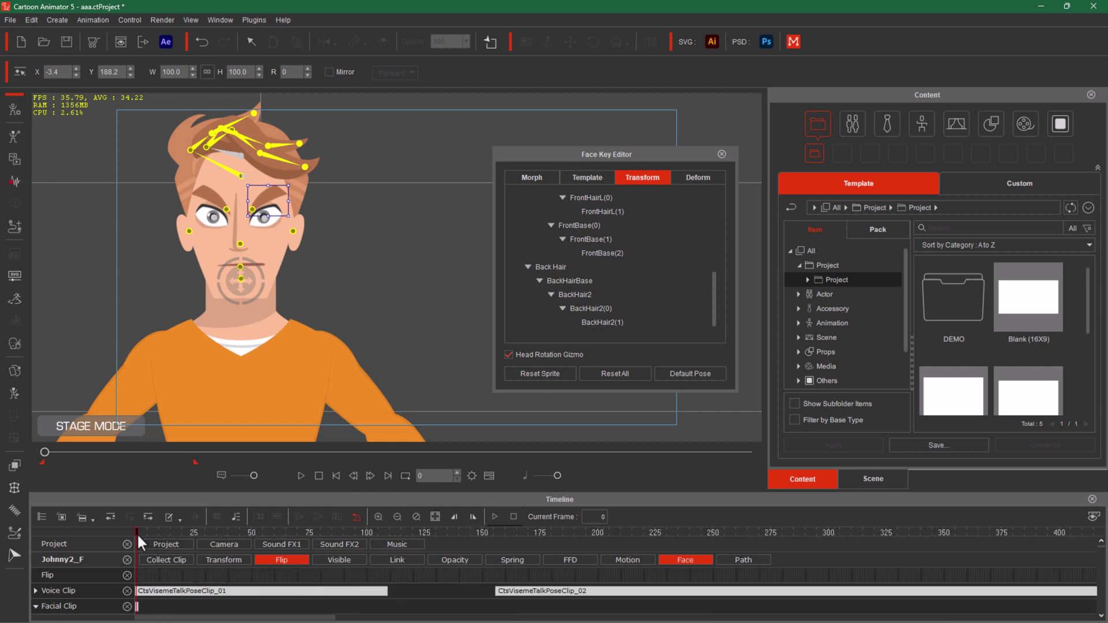
drag(134, 531, 208, 542)
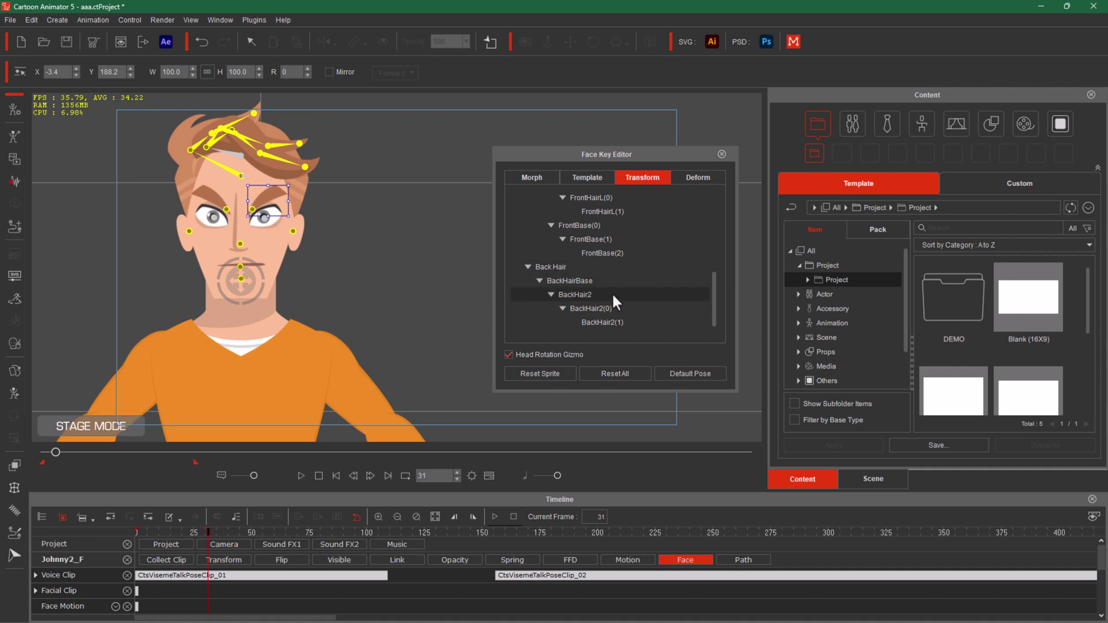
scroll(611, 292, up, 5)
click(577, 253)
click(558, 257)
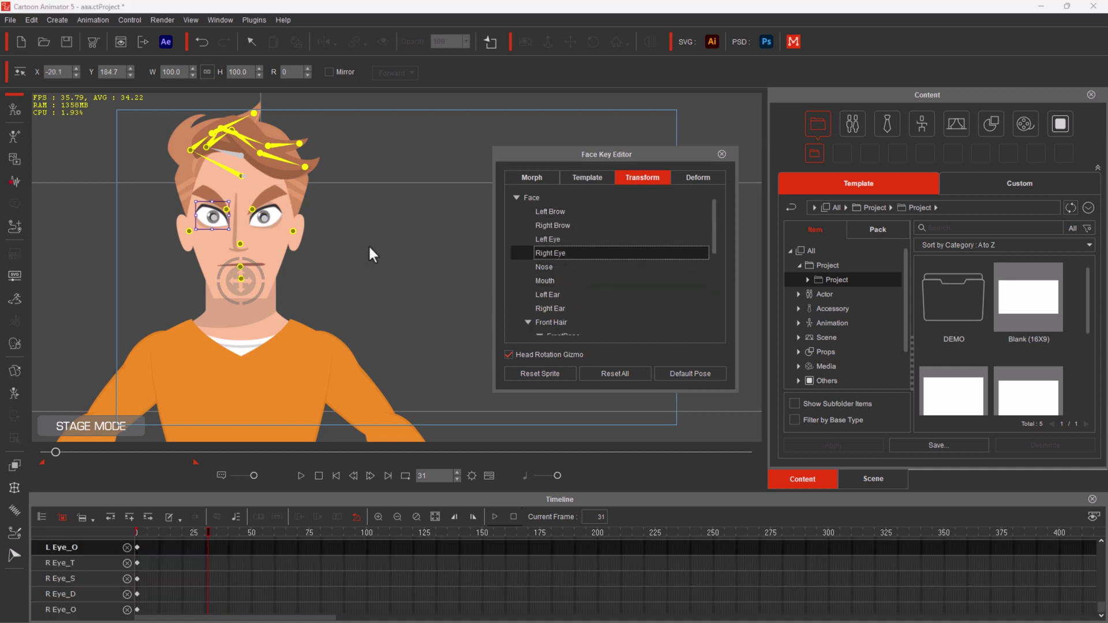
click(271, 216)
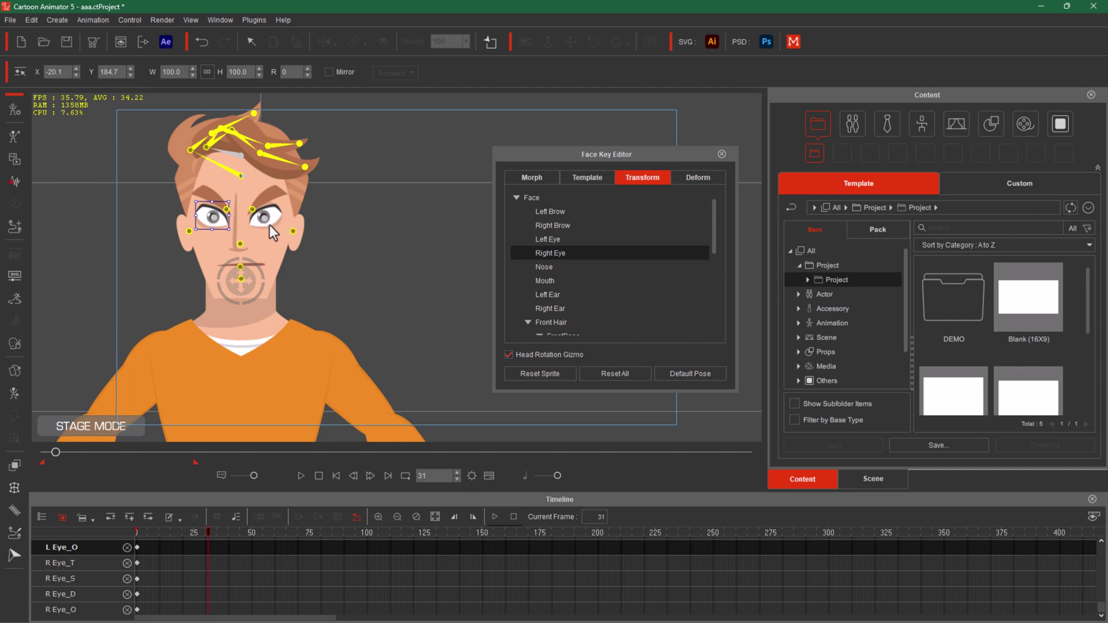
click(542, 241)
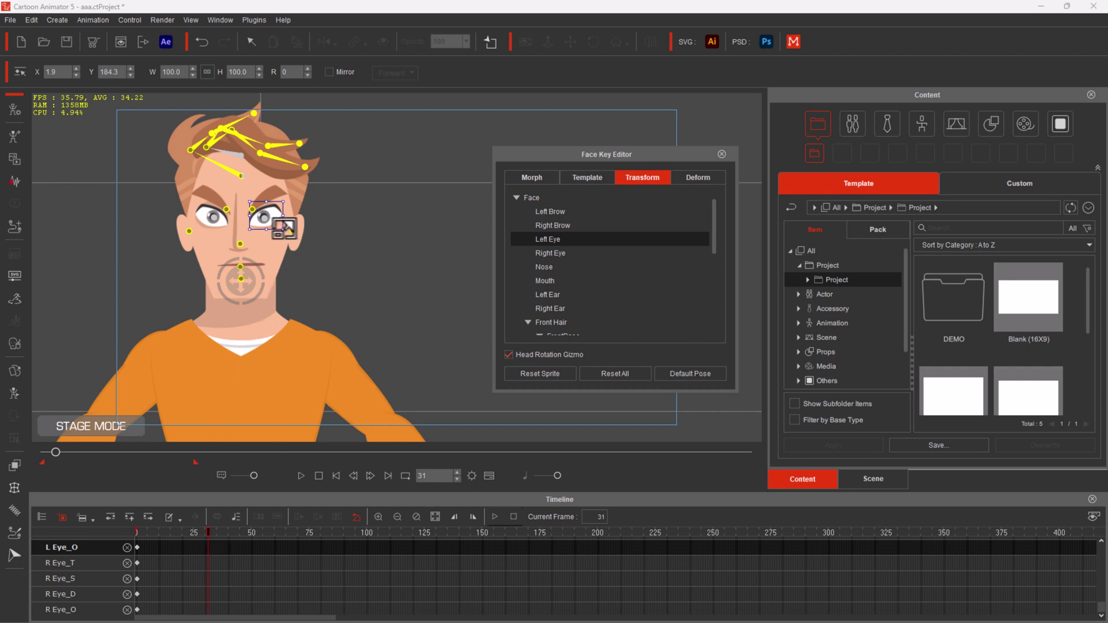
mouse_move(284, 229)
mouse_down()
mouse_move(349, 225)
mouse_move(295, 238)
mouse_up()
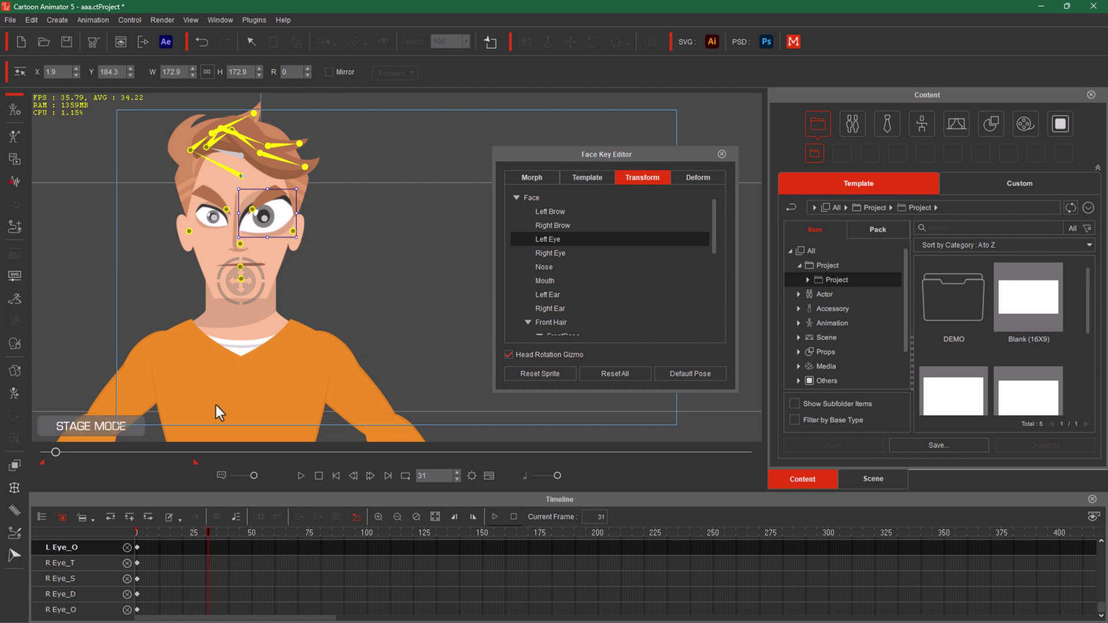
- Enlarge the right eye at frame 31 to about 147.3 in width and height
click(540, 220)
click(546, 253)
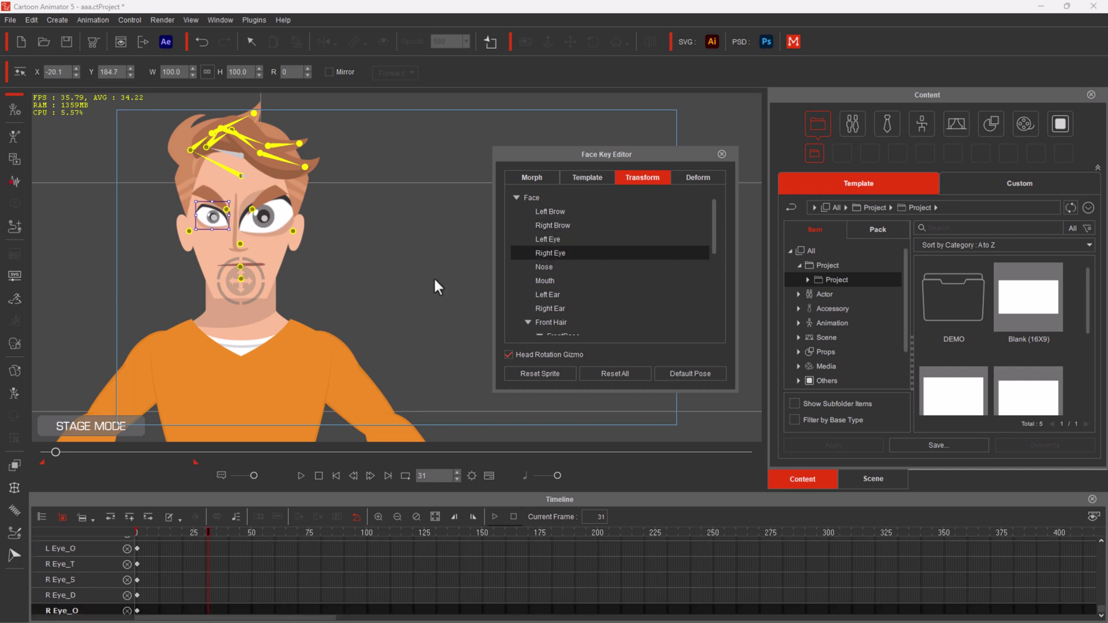
drag(195, 201, 187, 194)
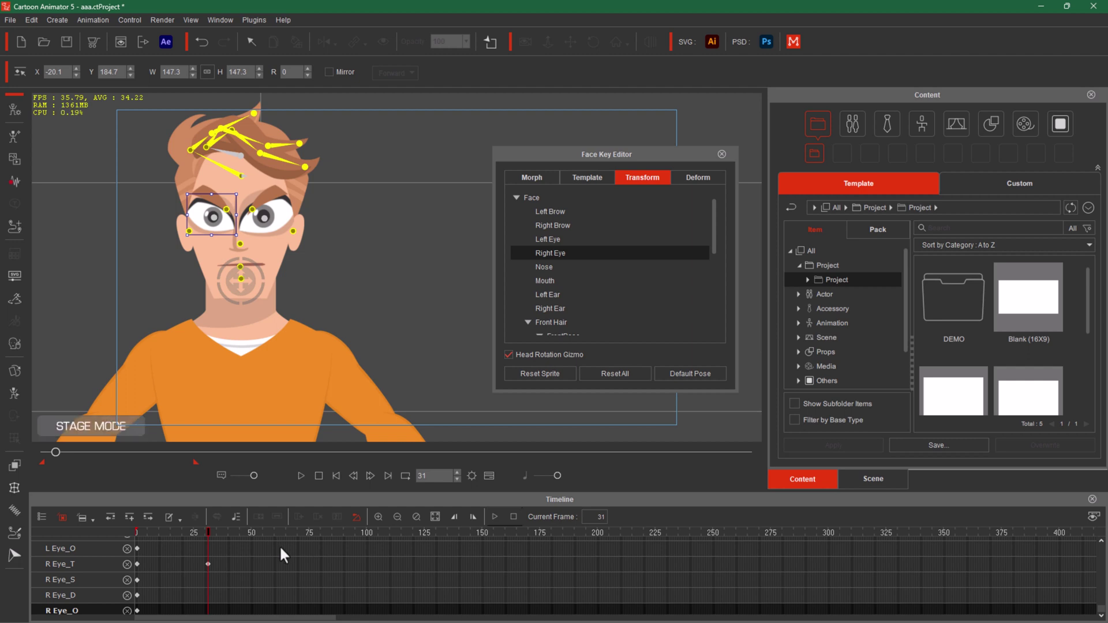
- Reset the right eye and all other facial parts at frame 81, and scrub back to frame 15 to check the eye transition
drag(198, 531, 324, 554)
click(545, 372)
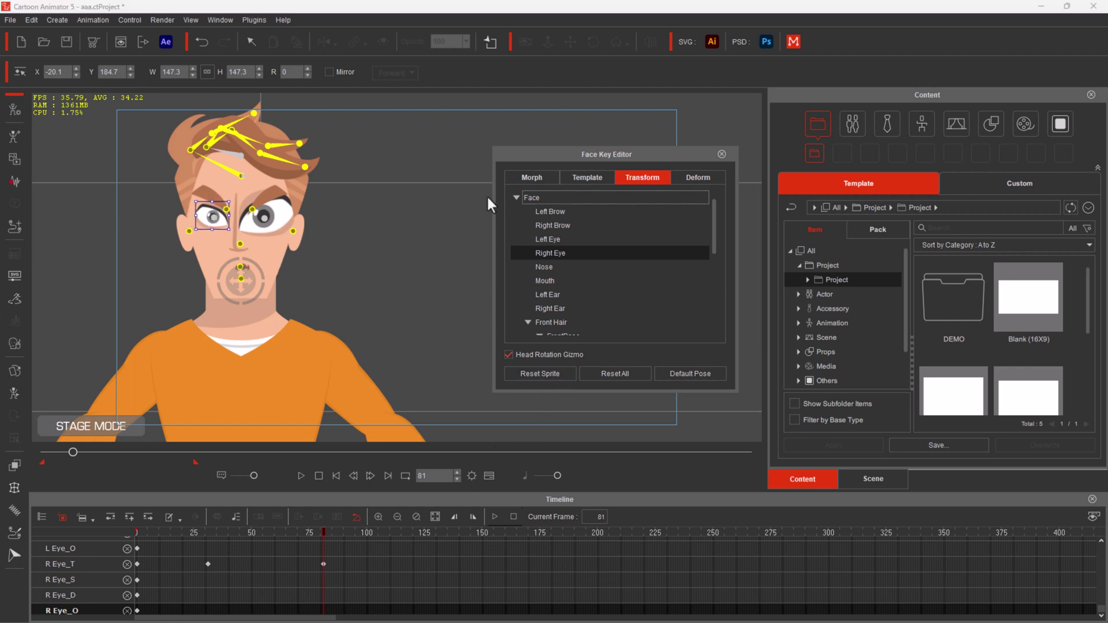
click(622, 371)
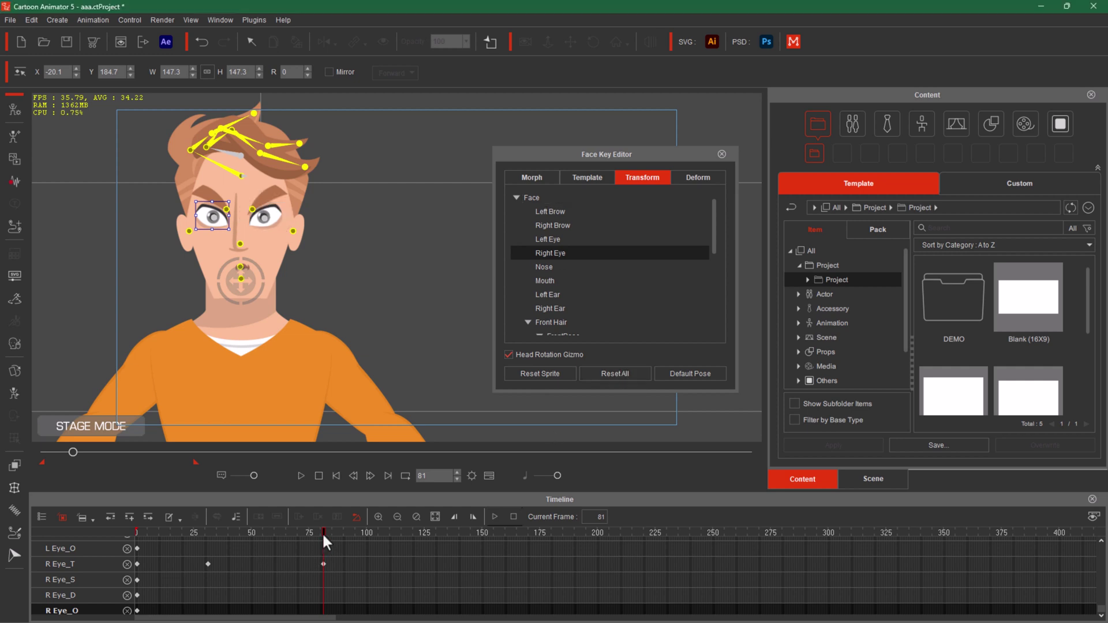
drag(322, 532, 171, 581)
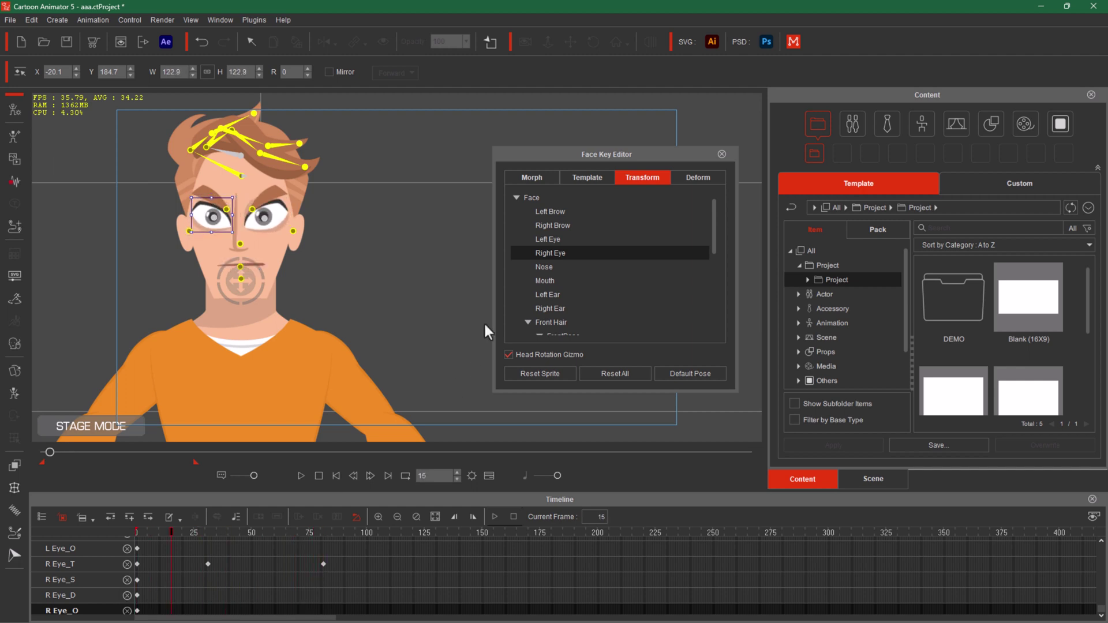
- Look through the face and hair parts available for transforming, and switch the face key editor to Deform mode
scroll(563, 301, down, 4)
scroll(564, 305, up, 1)
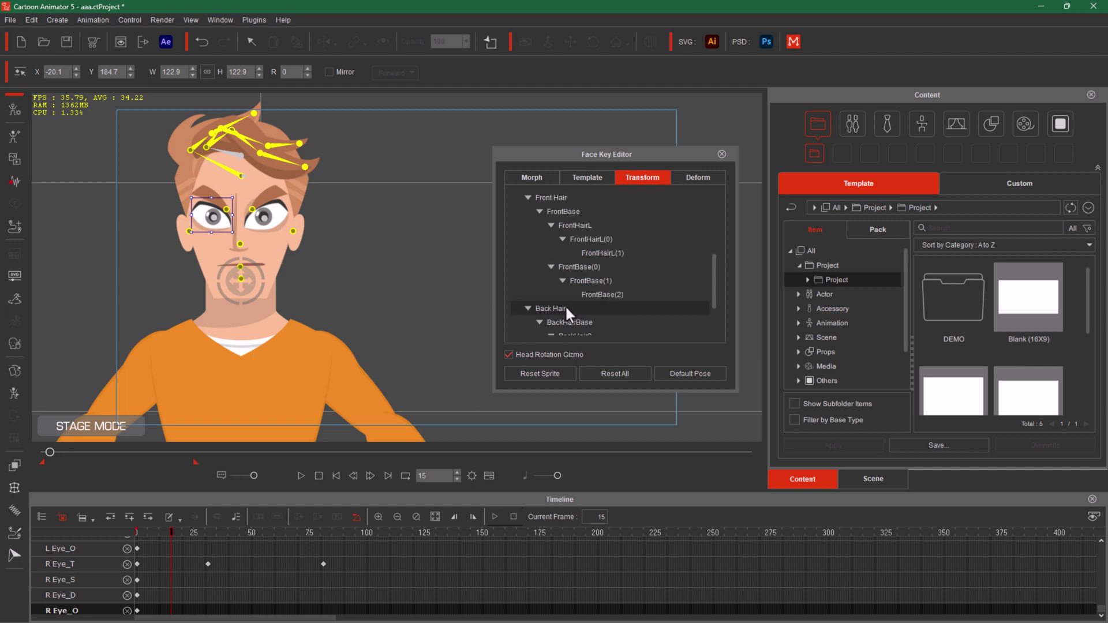
scroll(554, 311, up, 1)
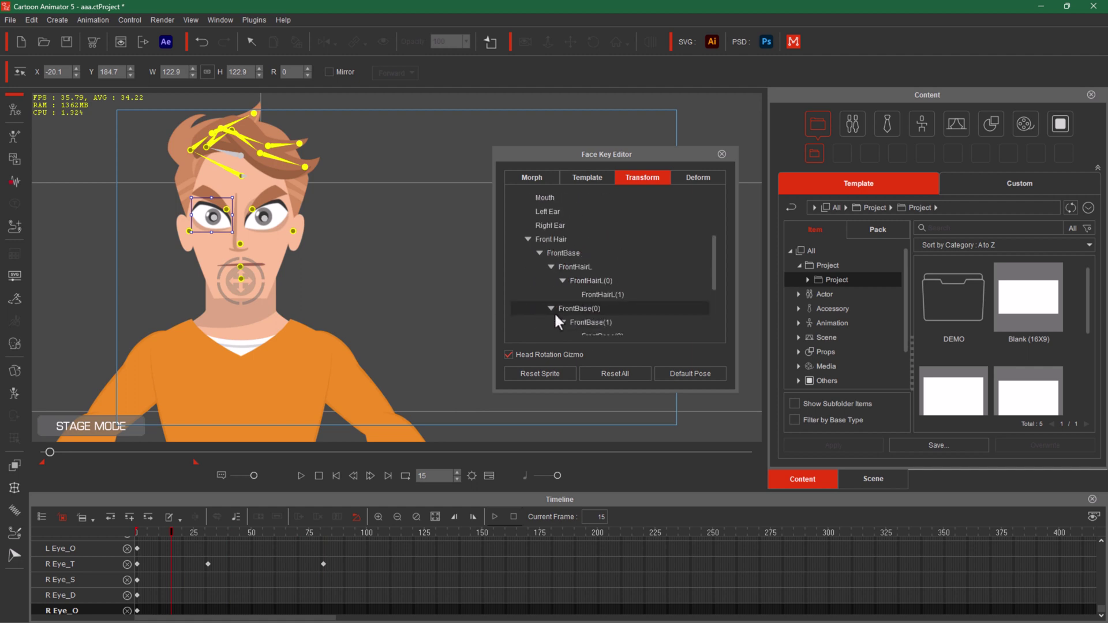
scroll(554, 254, up, 2)
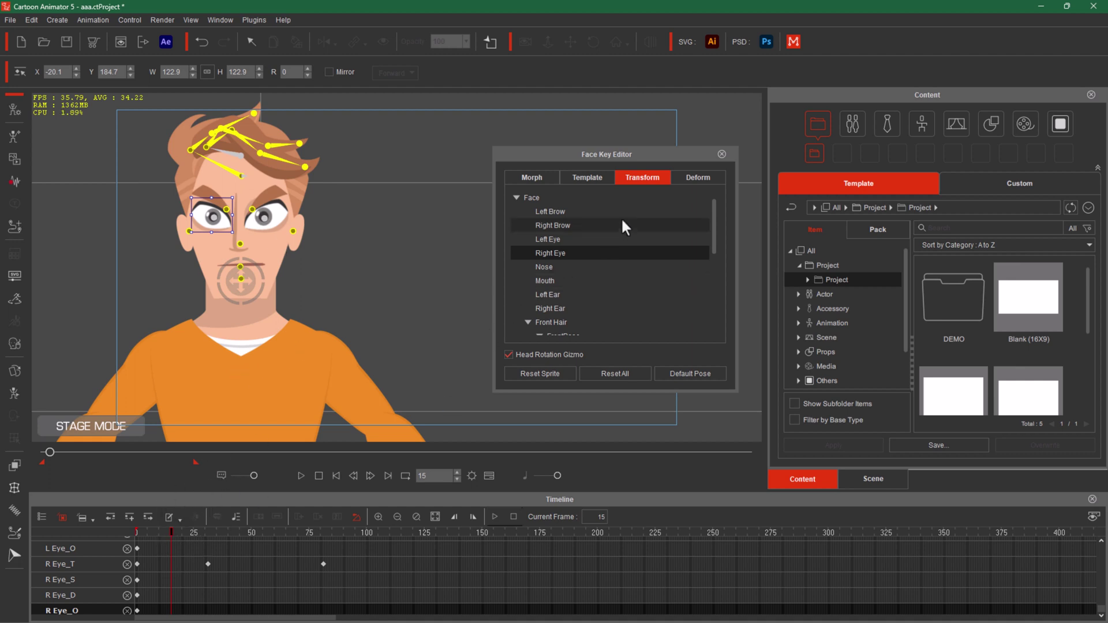
click(694, 173)
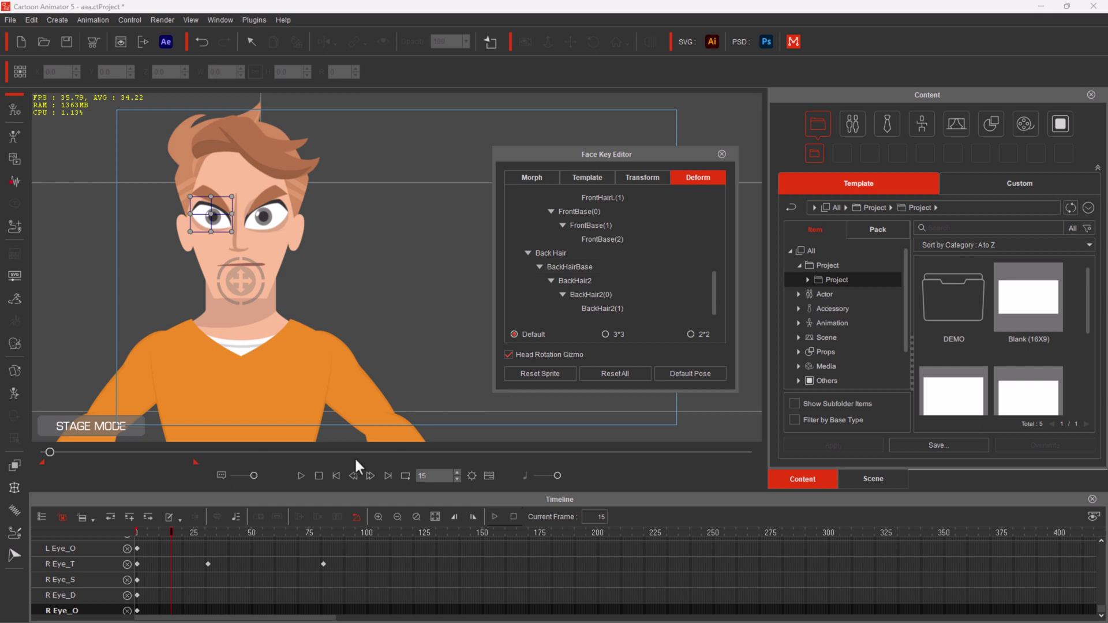
- Deform the right eye at frame 41, pulling its upper inner corner up to the hair and its lower outer corner down the cheek
drag(171, 531, 231, 531)
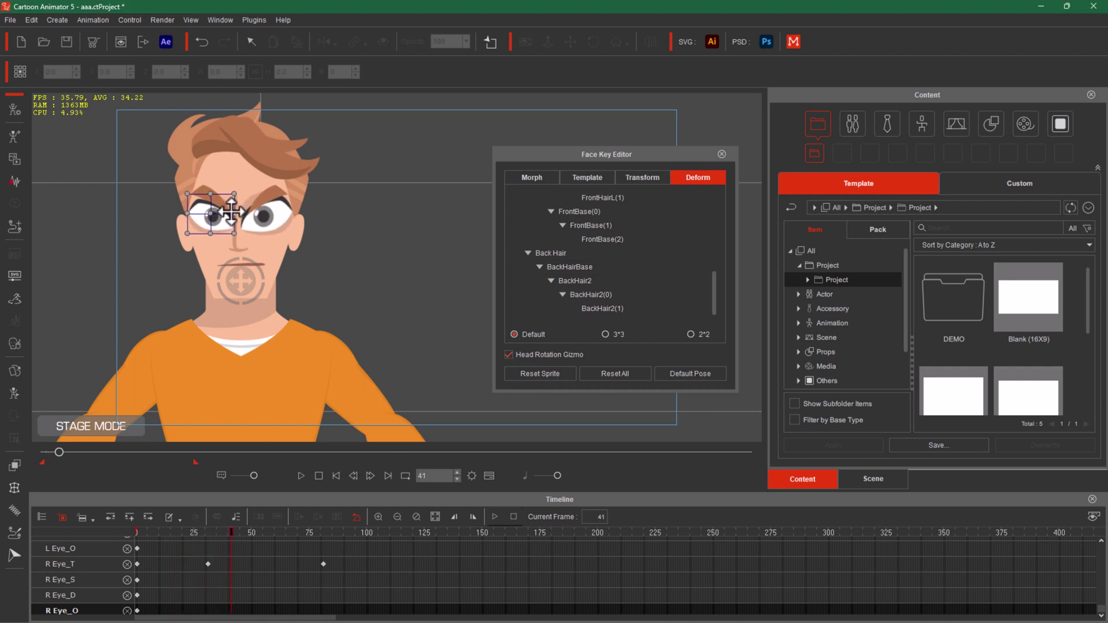
drag(231, 193, 245, 140)
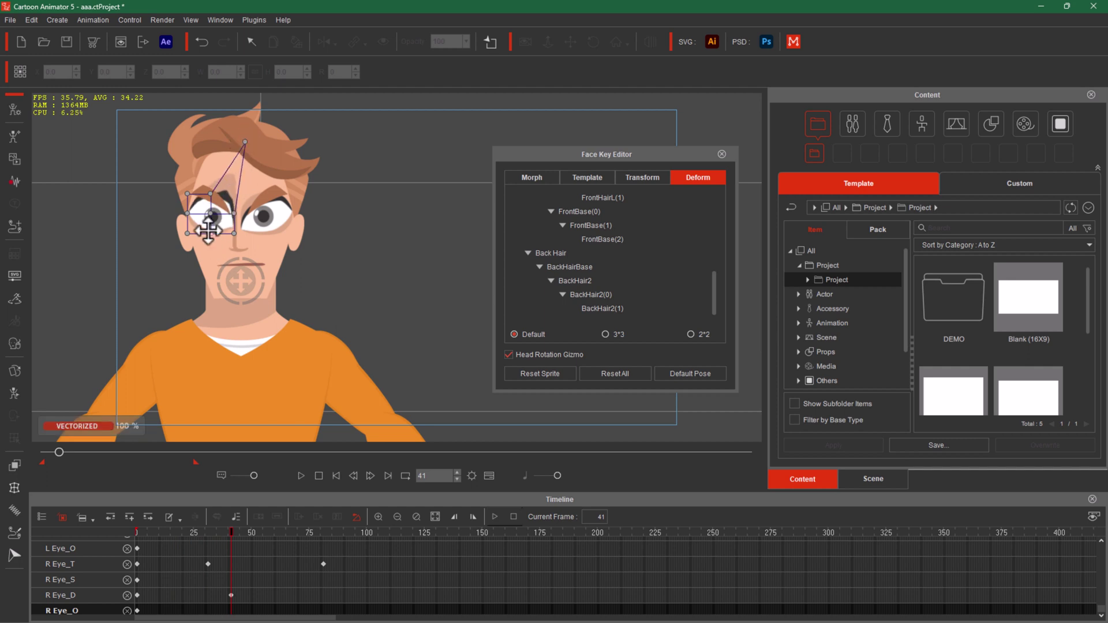
drag(187, 233, 195, 266)
mouse_move(230, 531)
mouse_down()
mouse_move(93, 540)
mouse_move(229, 549)
mouse_up()
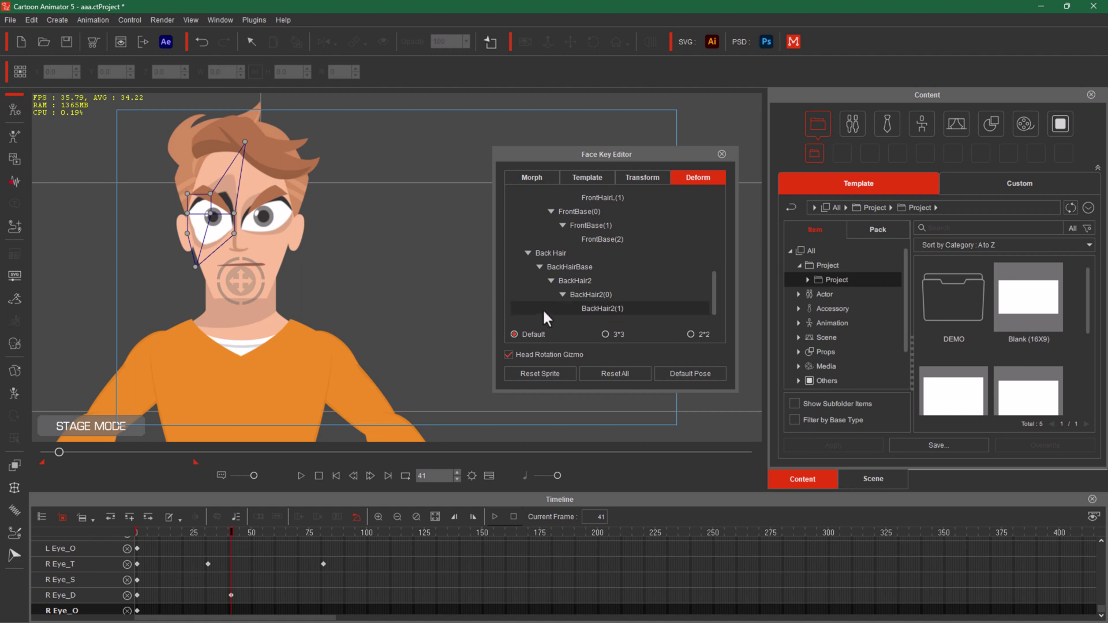
- Deform the left eye at frame 62, stretching its bottom middle point downward and its top middle point upward
drag(717, 271, 735, 178)
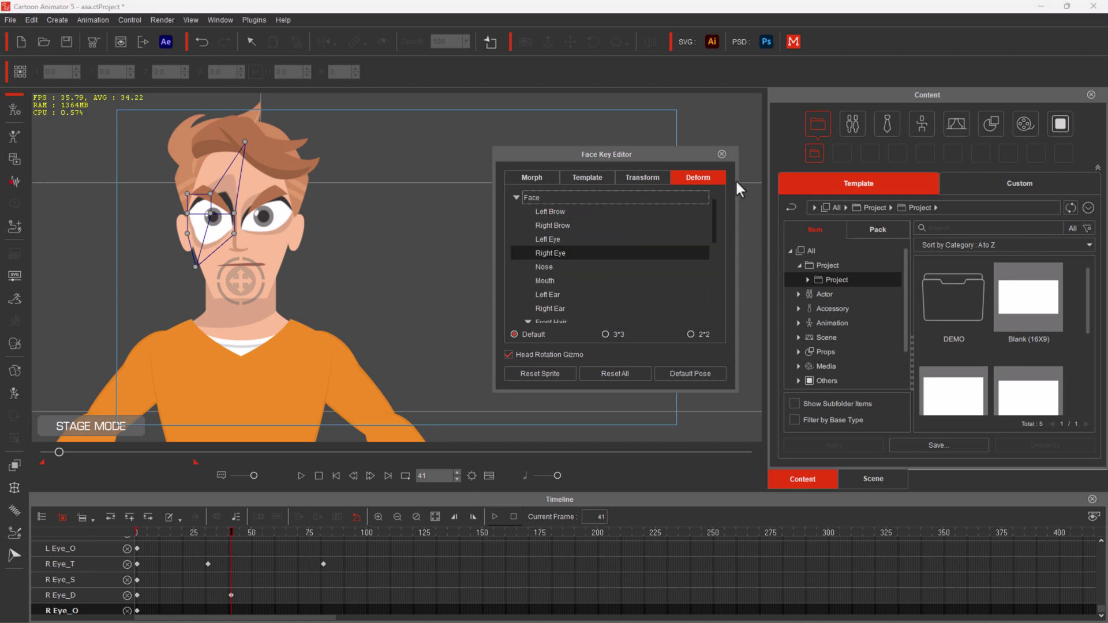
click(588, 238)
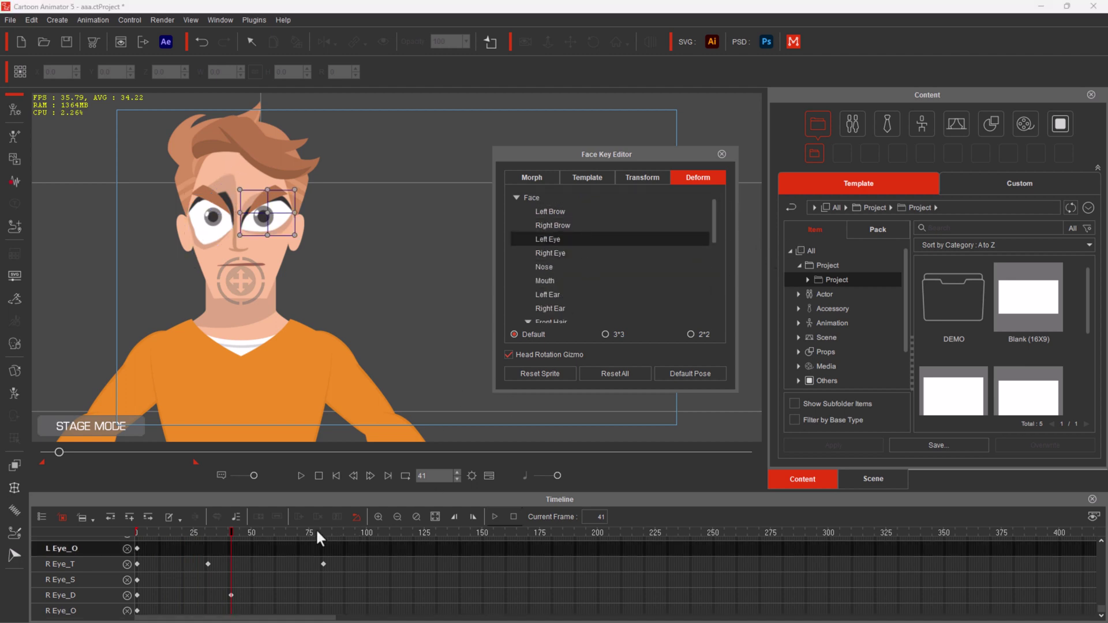
drag(232, 534, 279, 535)
drag(272, 235, 265, 247)
drag(267, 195, 266, 181)
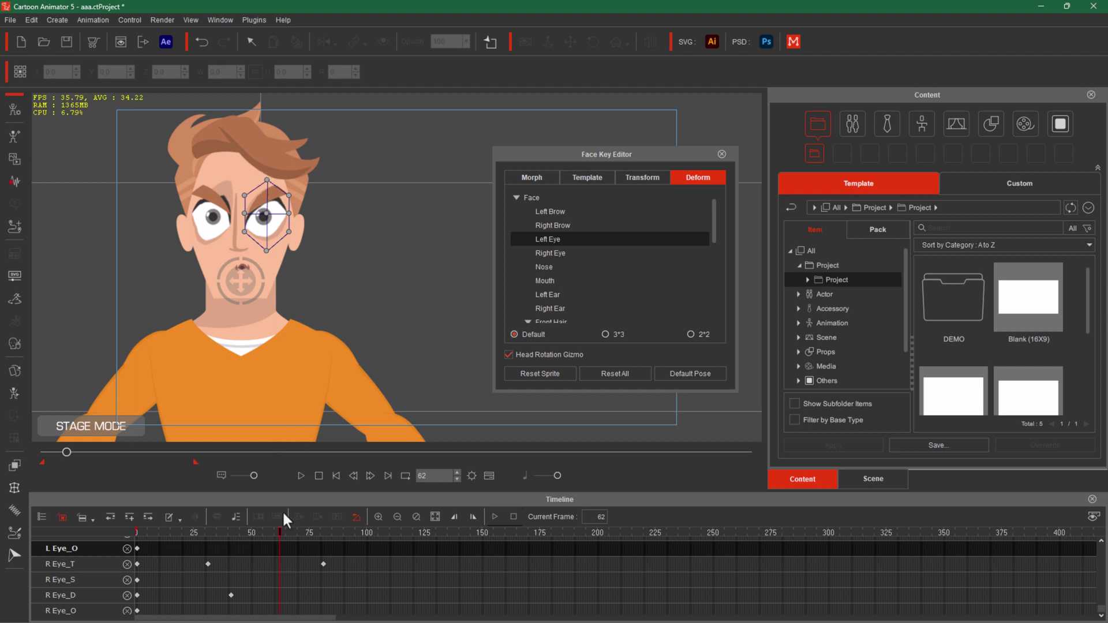
- Reset the deformation of all facial parts at frame 81, and scrub back to frame 0 to check the transition
click(281, 530)
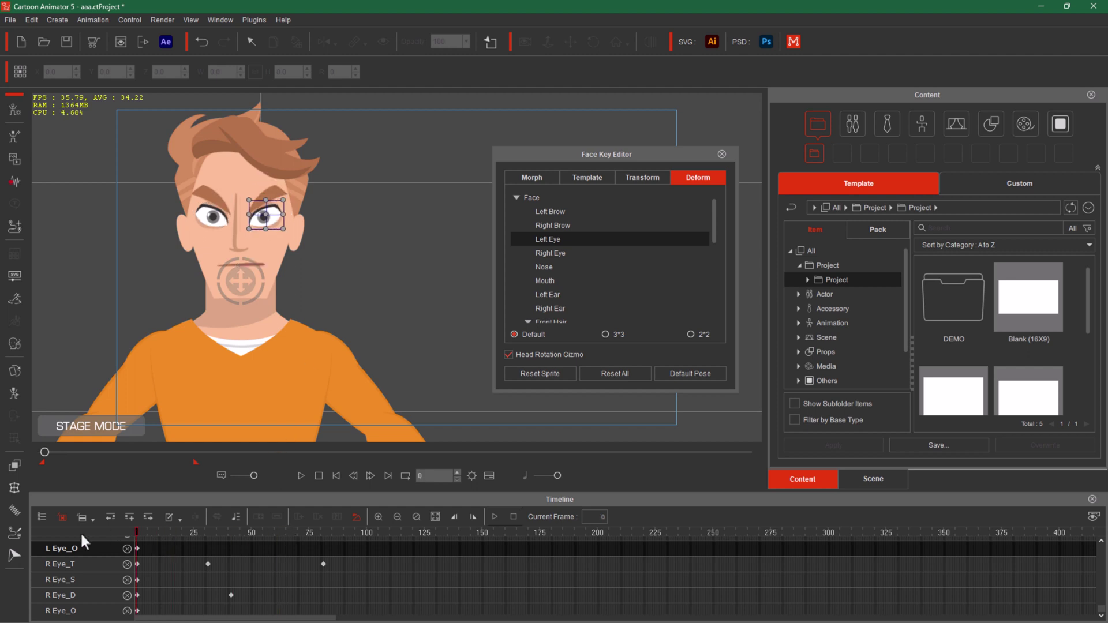
click(209, 562)
drag(217, 554, 324, 570)
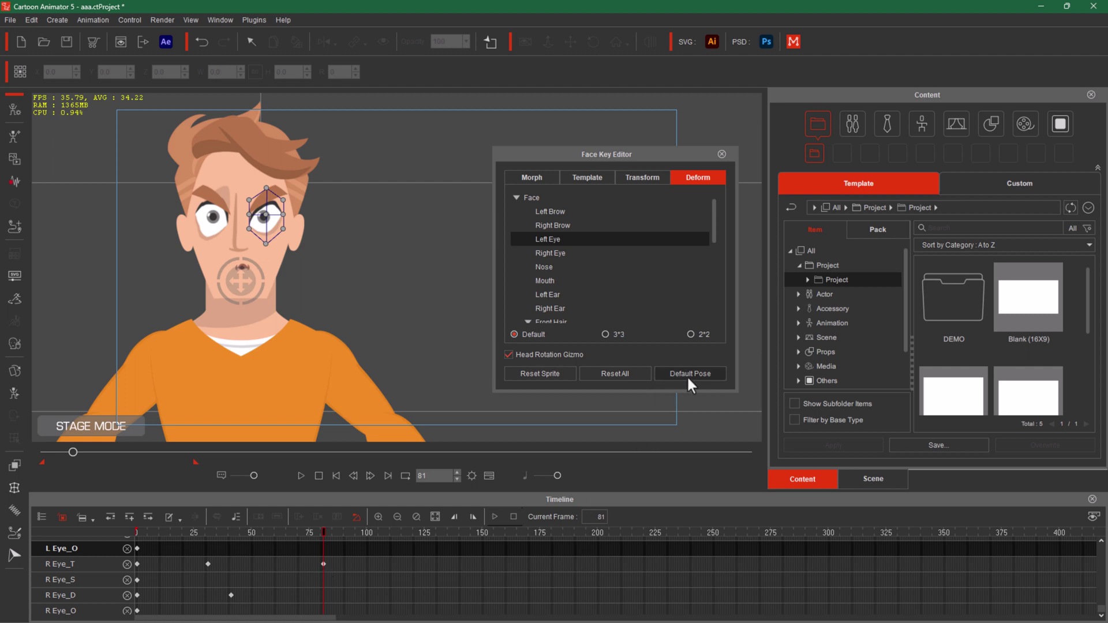
click(632, 372)
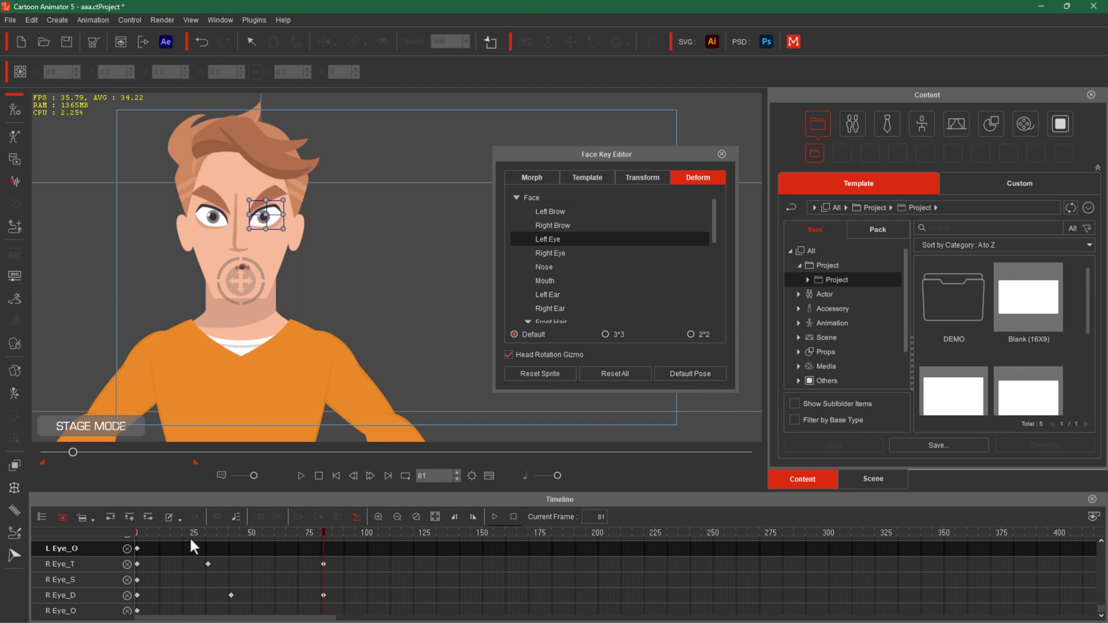
drag(189, 533, 5, 584)
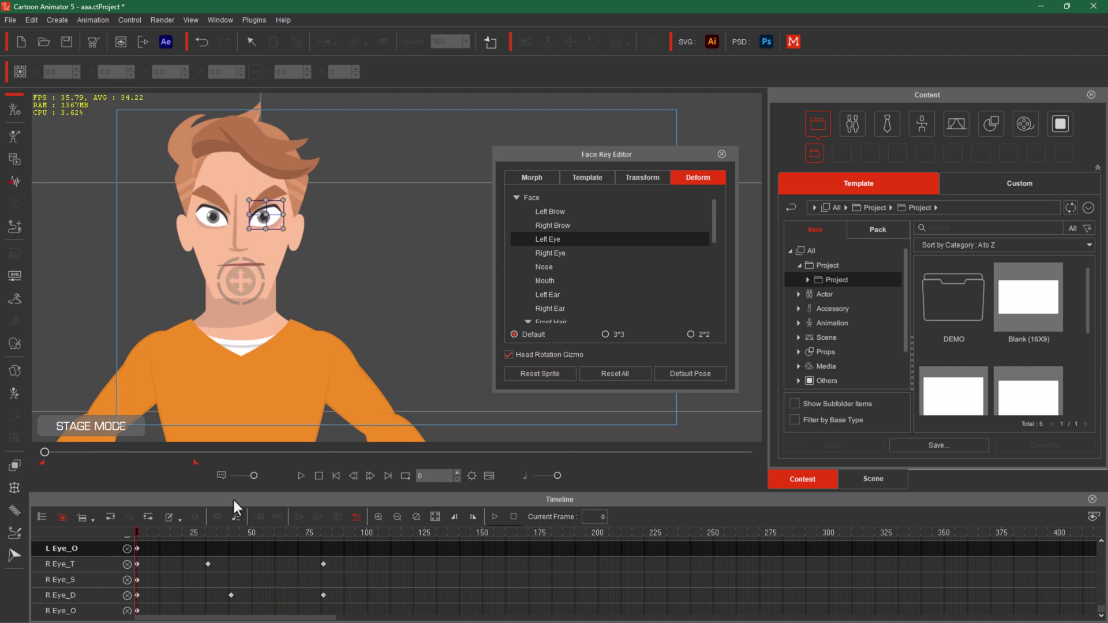